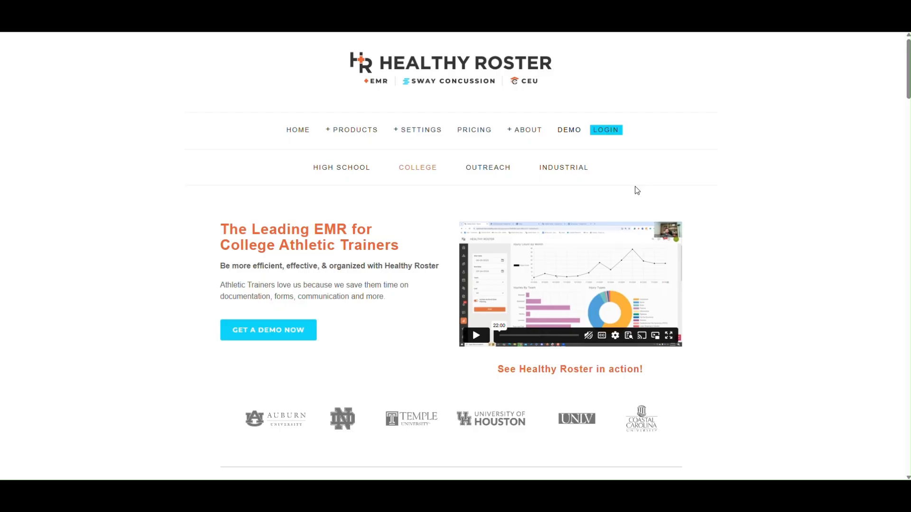
- Sign in with the saved username and password, then enter the emailed one-time access code
{"action": "left_click", "coordinate": [610, 135]}
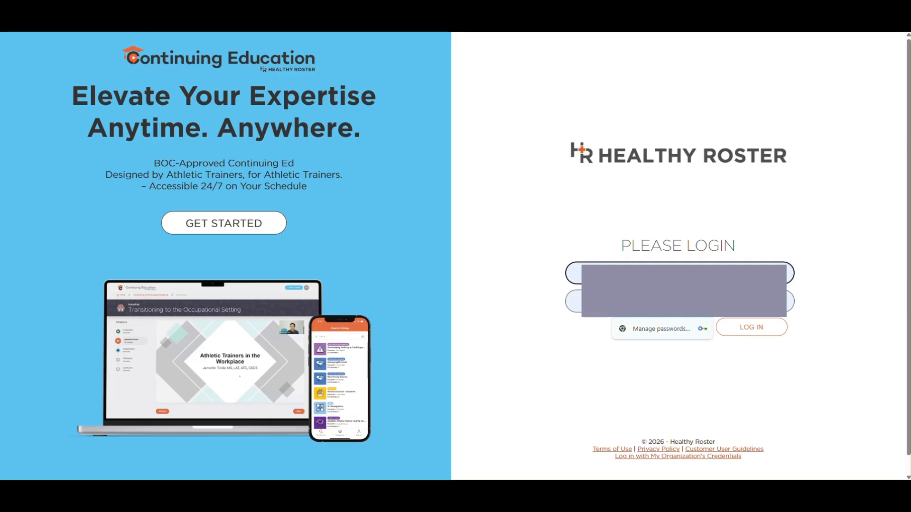
{"action": "key", "text": "BackSpace"}
{"action": "type", "text": "*"}
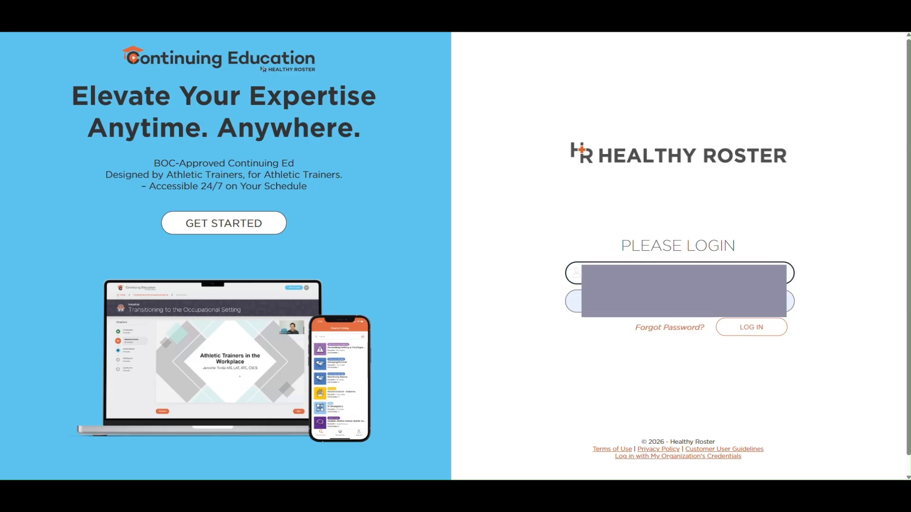
{"action": "key", "text": "Down"}
{"action": "key", "text": "Return"}
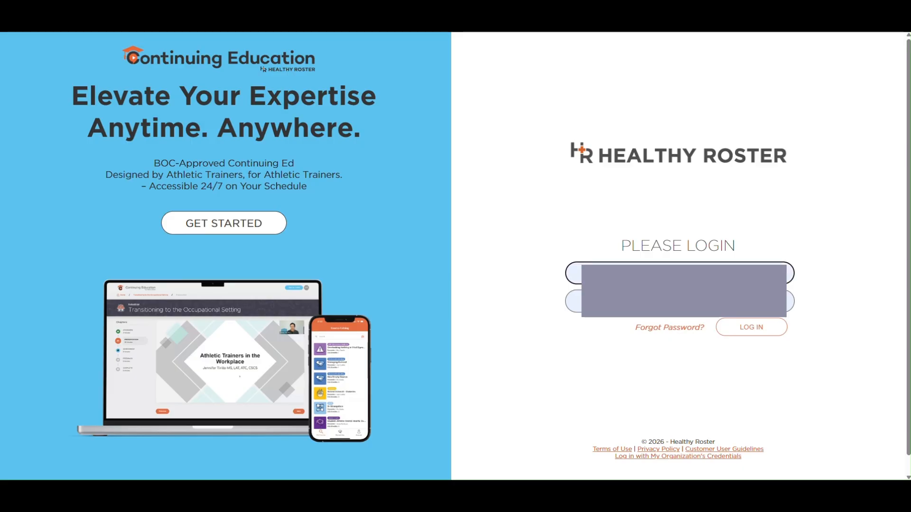
{"action": "left_click", "coordinate": [740, 327]}
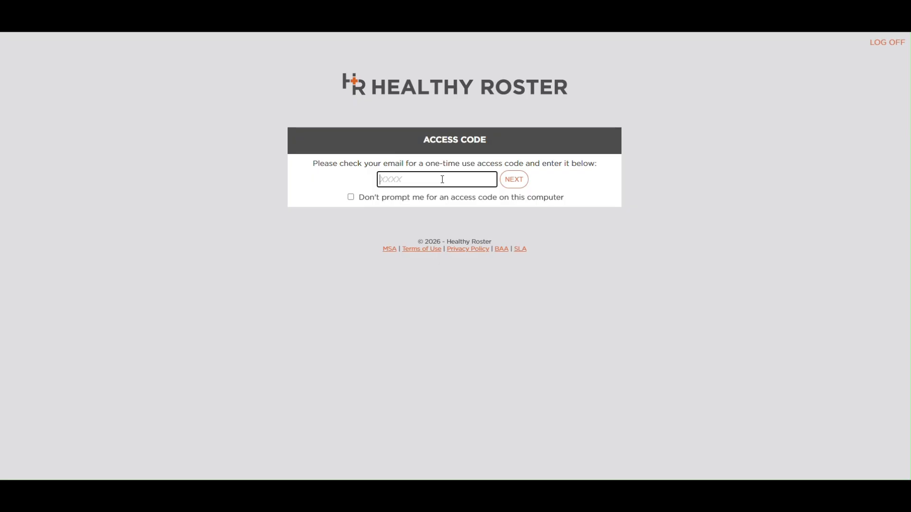
- Submit the access code and open the athlete's profile card from the dashboard
{"action": "left_click", "coordinate": [515, 179]}
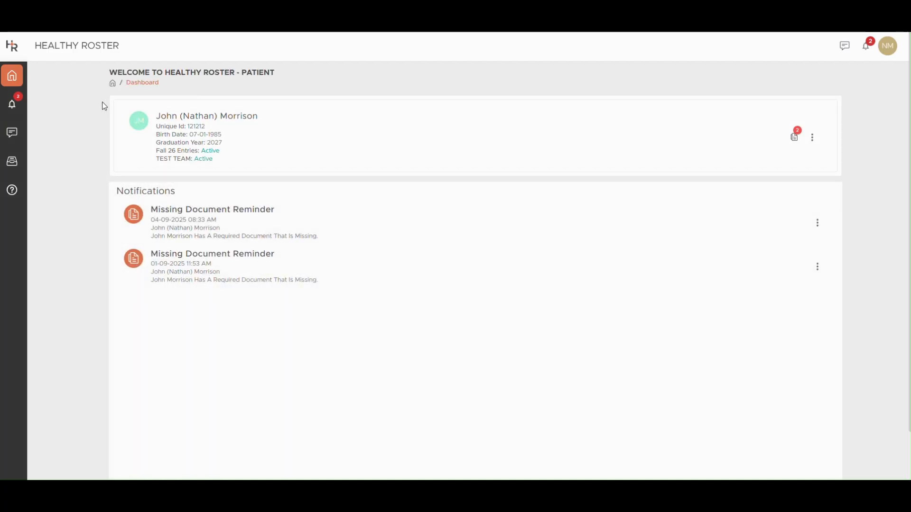
{"action": "left_click", "coordinate": [252, 132]}
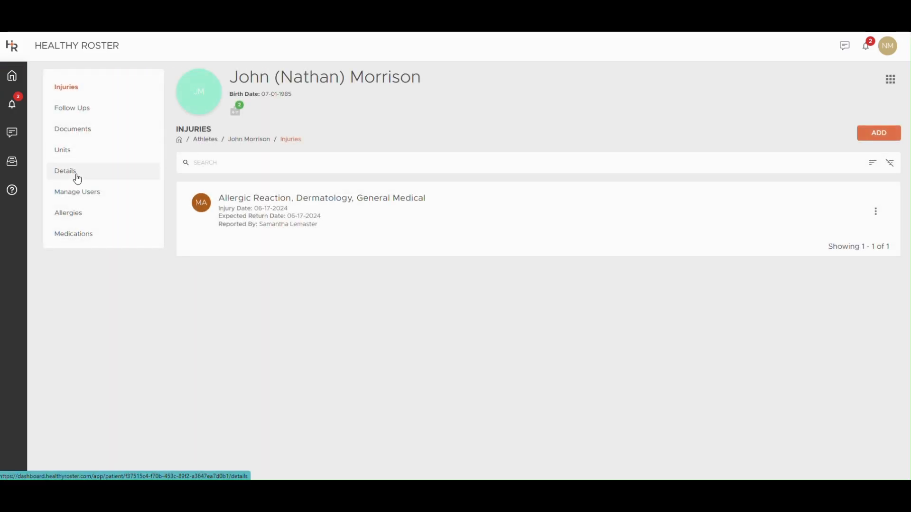
- Open the athlete's Details form and scroll down to the Emergency Contacts section
{"action": "left_click", "coordinate": [79, 175]}
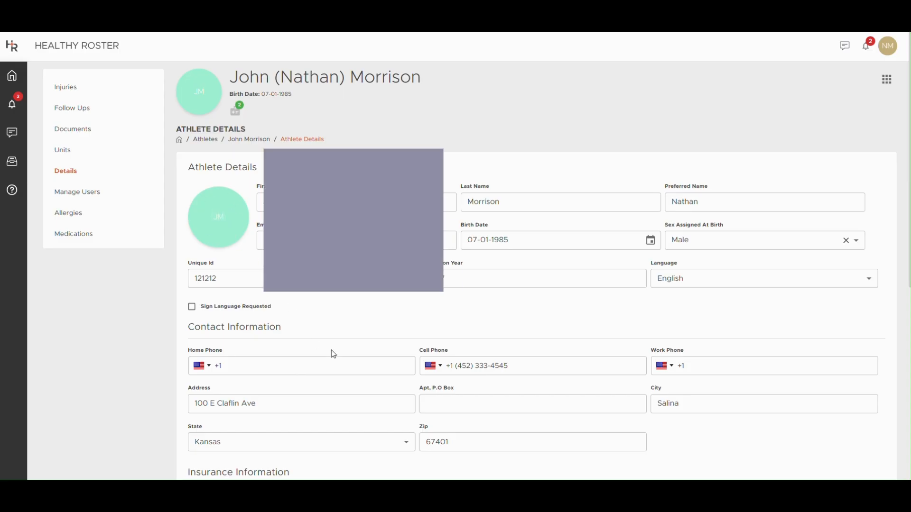
{"action": "scroll", "coordinate": [433, 339], "scroll_direction": "down", "scroll_amount": 1}
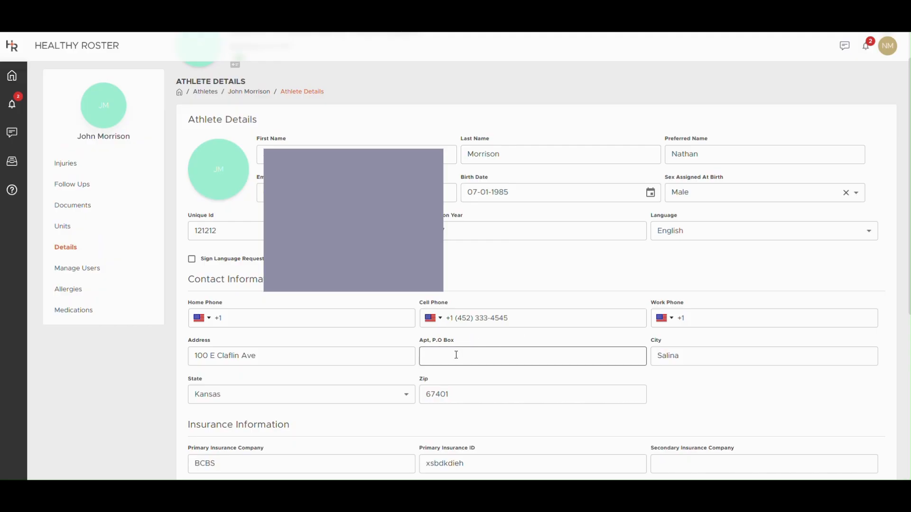
{"action": "scroll", "coordinate": [449, 351], "scroll_direction": "down", "scroll_amount": 1}
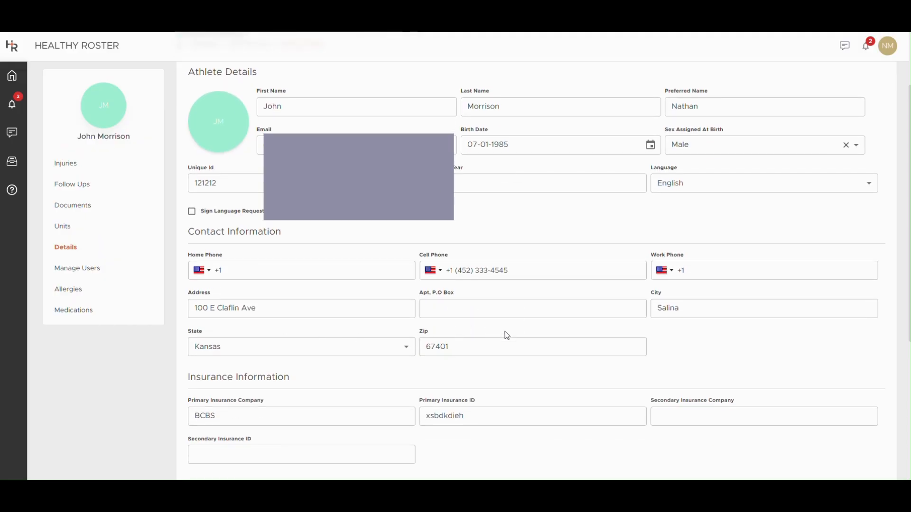
{"action": "scroll", "coordinate": [354, 378], "scroll_direction": "down", "scroll_amount": 2}
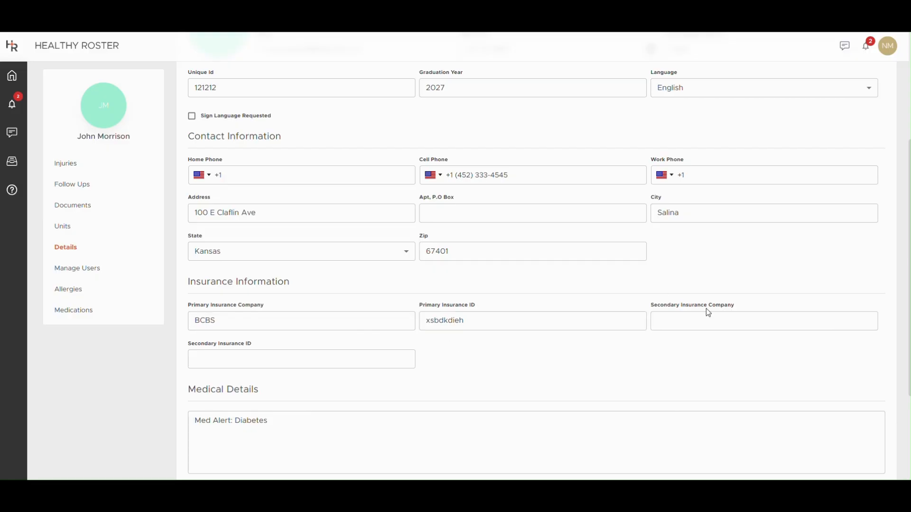
{"action": "scroll", "coordinate": [430, 384], "scroll_direction": "down", "scroll_amount": 1}
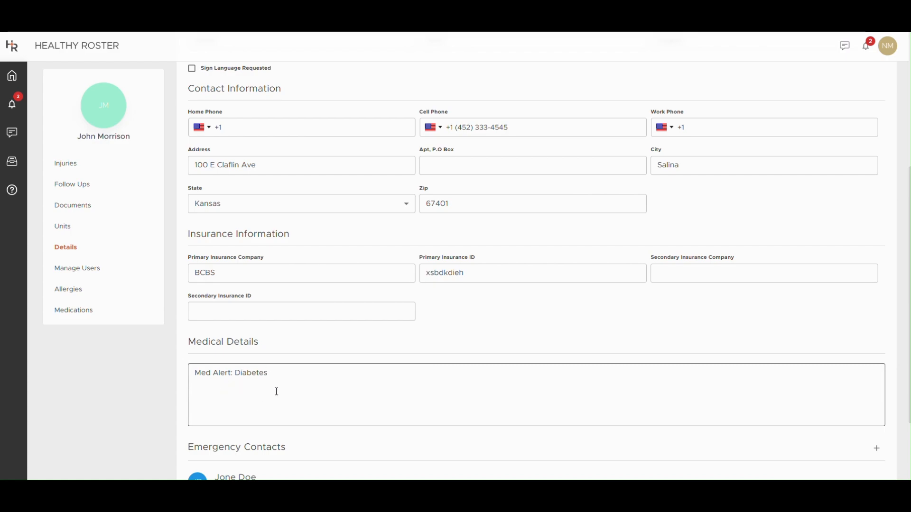
{"action": "scroll", "coordinate": [279, 392], "scroll_direction": "down", "scroll_amount": 2}
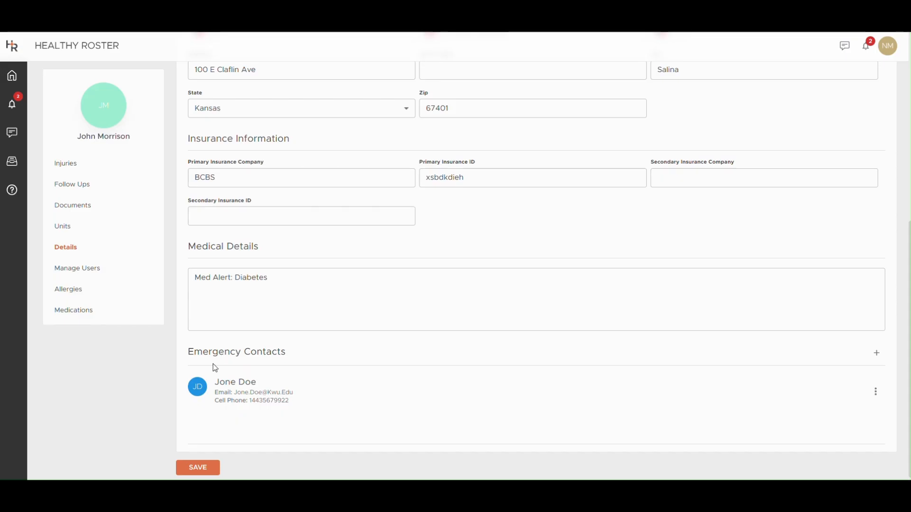
- Add a new emergency contact with the contact's first and last name
{"action": "left_click", "coordinate": [876, 355]}
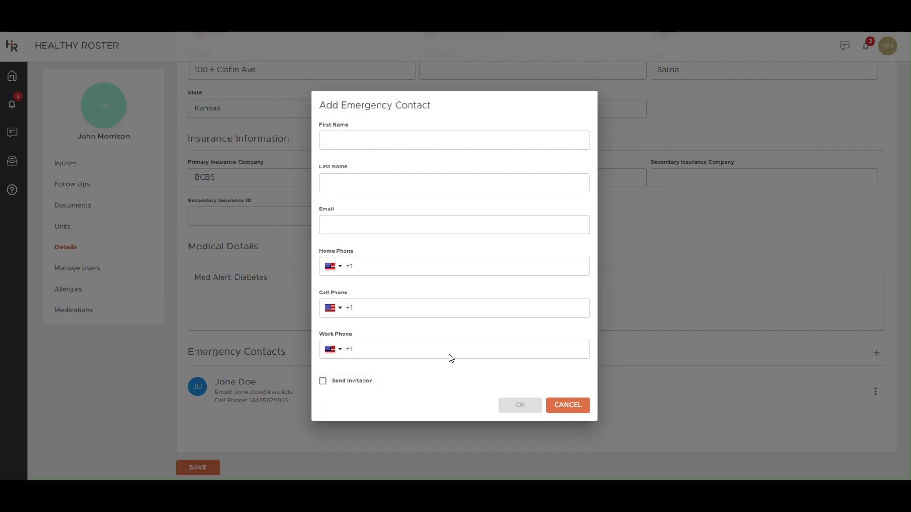
{"action": "left_click", "coordinate": [389, 143]}
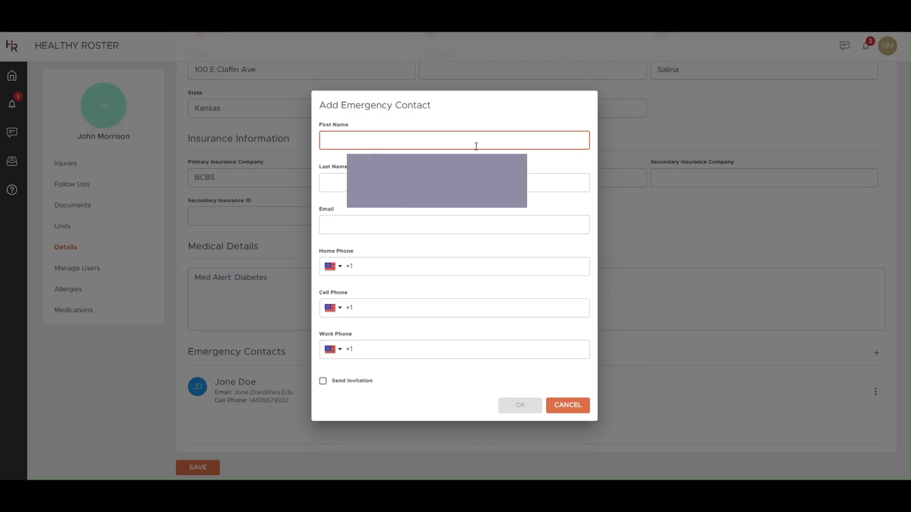
{"action": "type", "text": "go"}
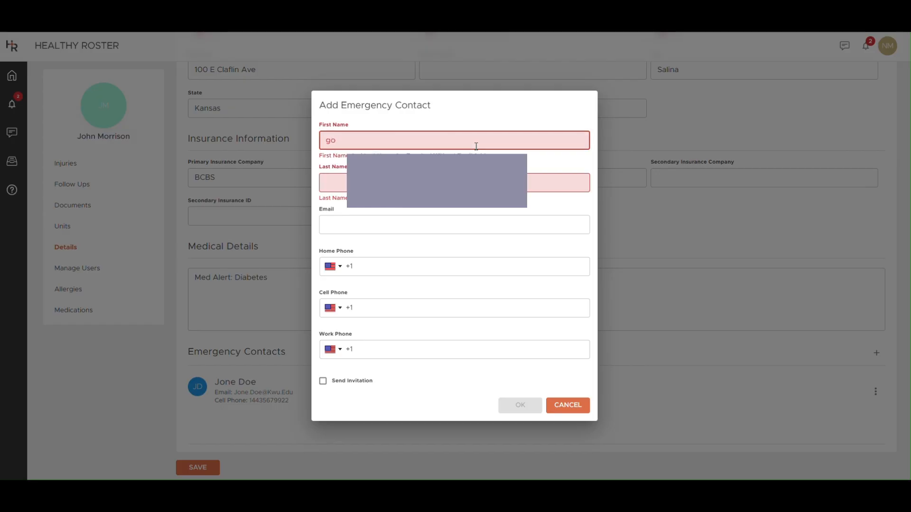
{"action": "key", "text": "Tab"}
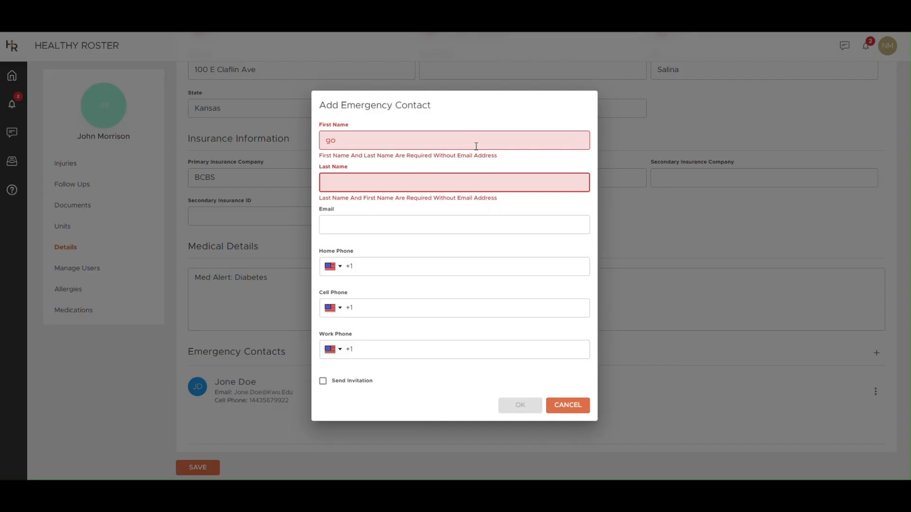
{"action": "type", "text": "jim"}
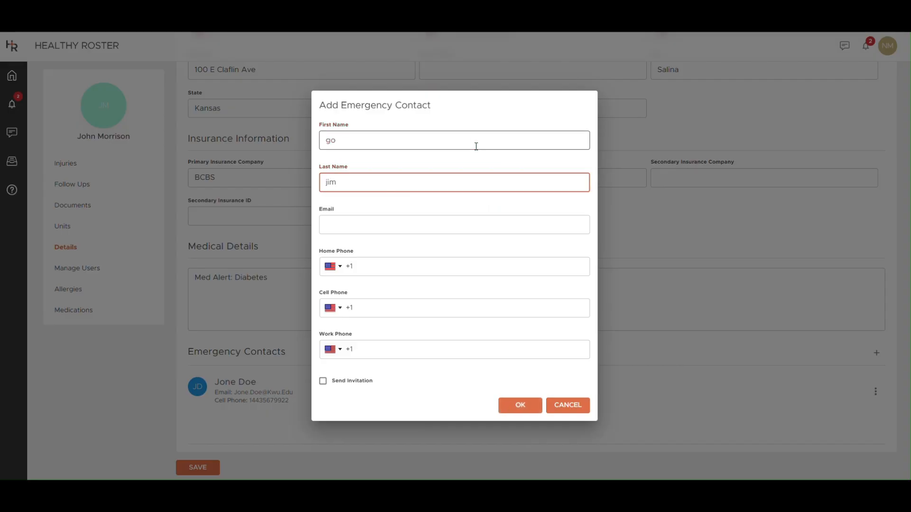
{"action": "left_click", "coordinate": [531, 411]}
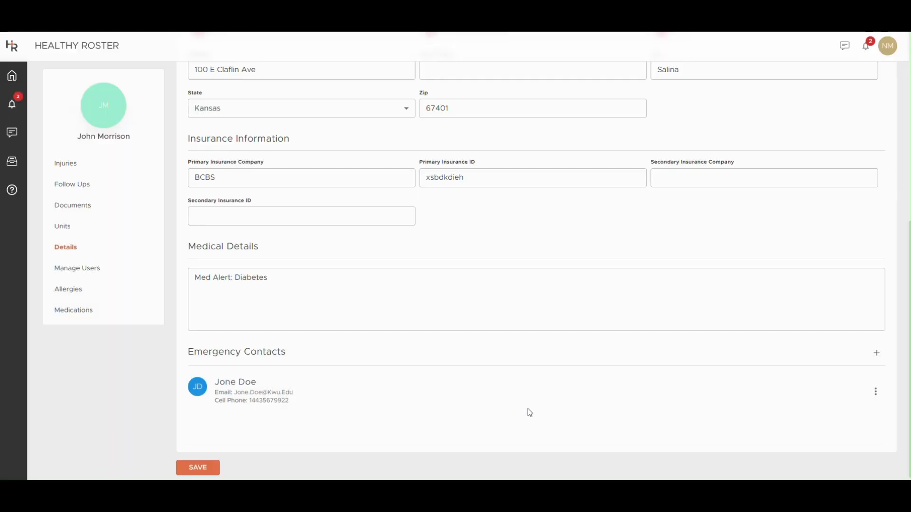
- Save the athlete's updated record and go to their Documents page
{"action": "scroll", "coordinate": [464, 369], "scroll_direction": "down", "scroll_amount": 2}
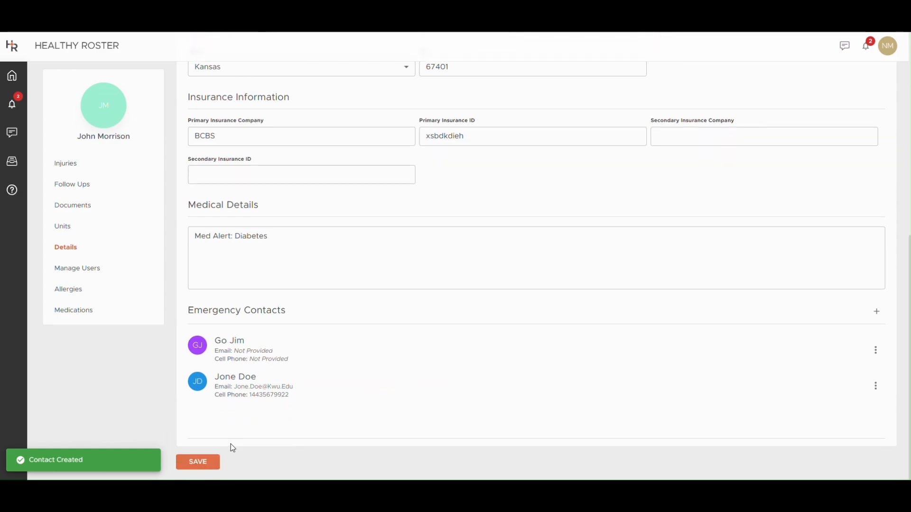
{"action": "left_click", "coordinate": [205, 462]}
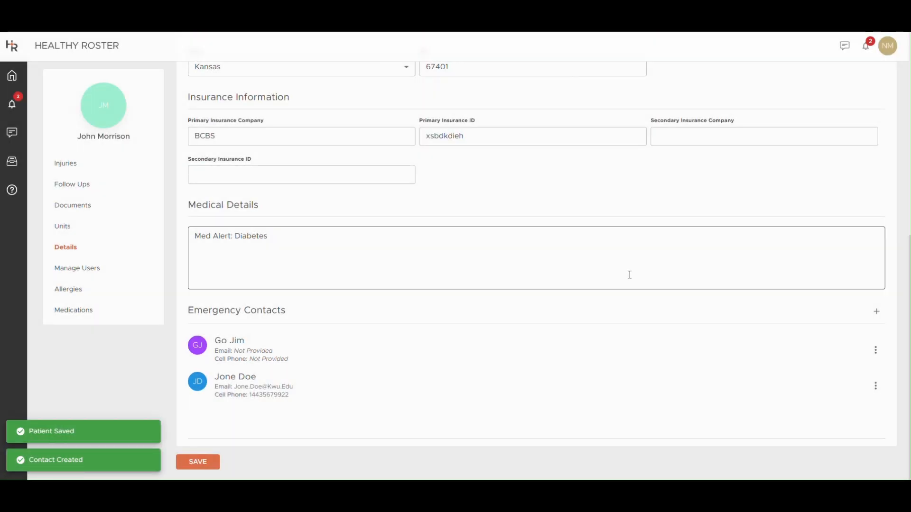
{"action": "left_click", "coordinate": [82, 214]}
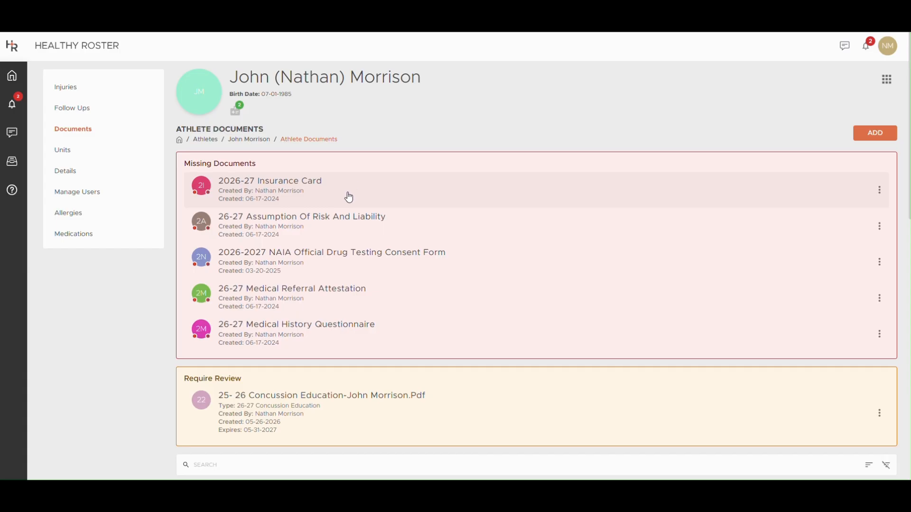
- Open the Add Document dialog for the missing 26-27 Assumption Of Risk And Liability form
{"action": "left_click", "coordinate": [349, 235]}
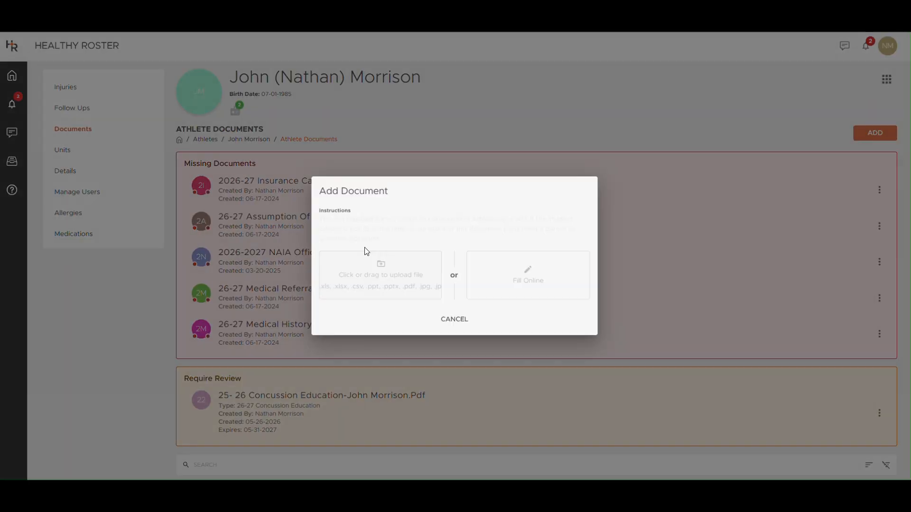
- Choose Fill Online and enter the athlete's initials in the Part I and medical consent fields
{"action": "left_click", "coordinate": [523, 289]}
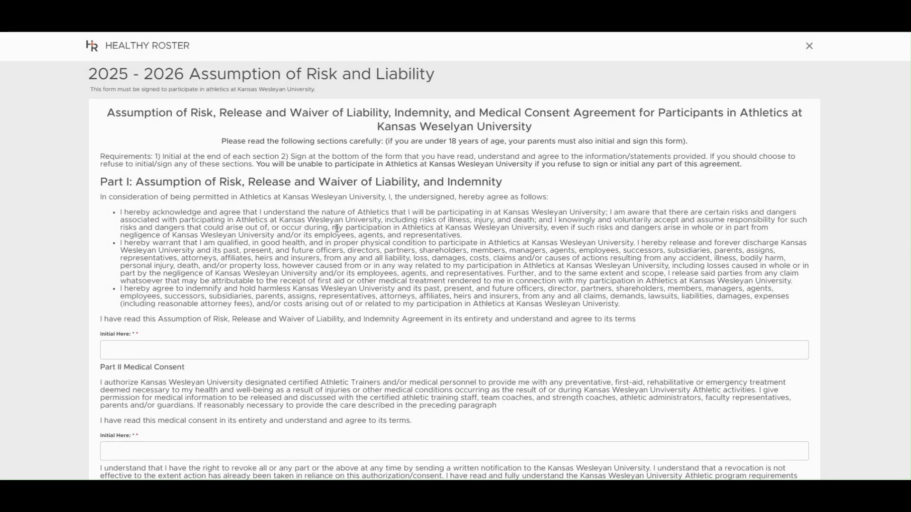
{"action": "scroll", "coordinate": [337, 228], "scroll_direction": "down", "scroll_amount": 1}
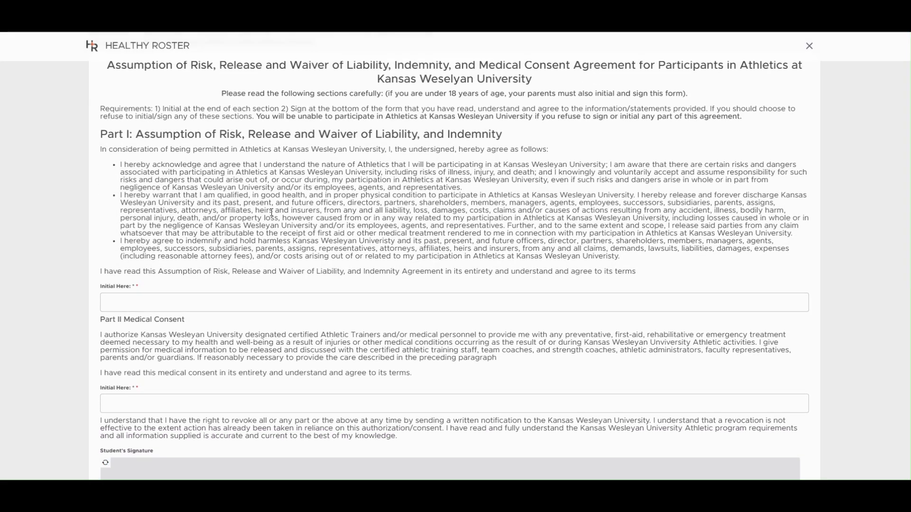
{"action": "scroll", "coordinate": [247, 335], "scroll_direction": "down", "scroll_amount": 3}
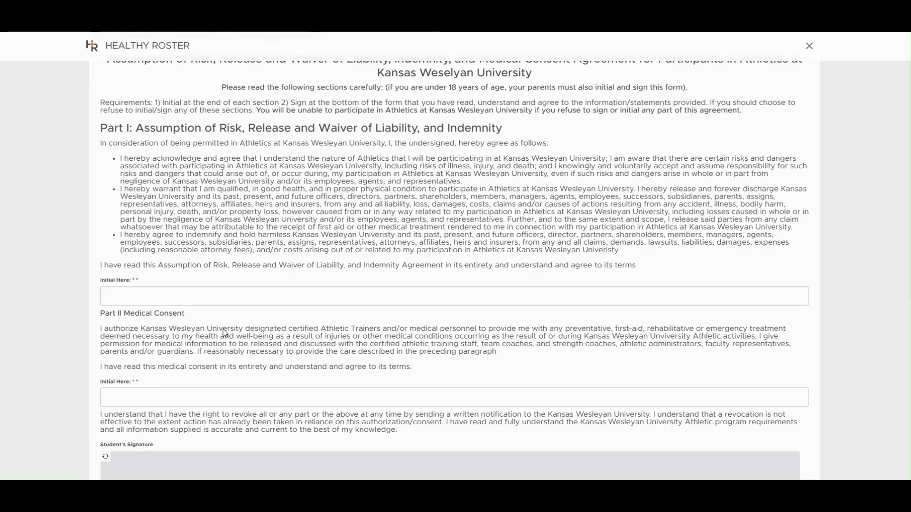
{"action": "scroll", "coordinate": [229, 328], "scroll_direction": "up", "scroll_amount": 2}
{"action": "left_click", "coordinate": [215, 256]}
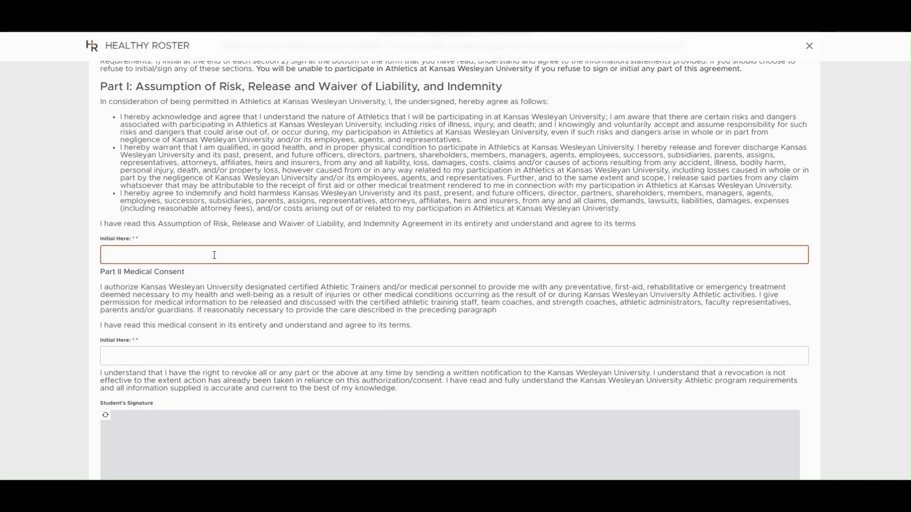
{"action": "type", "text": "mj"}
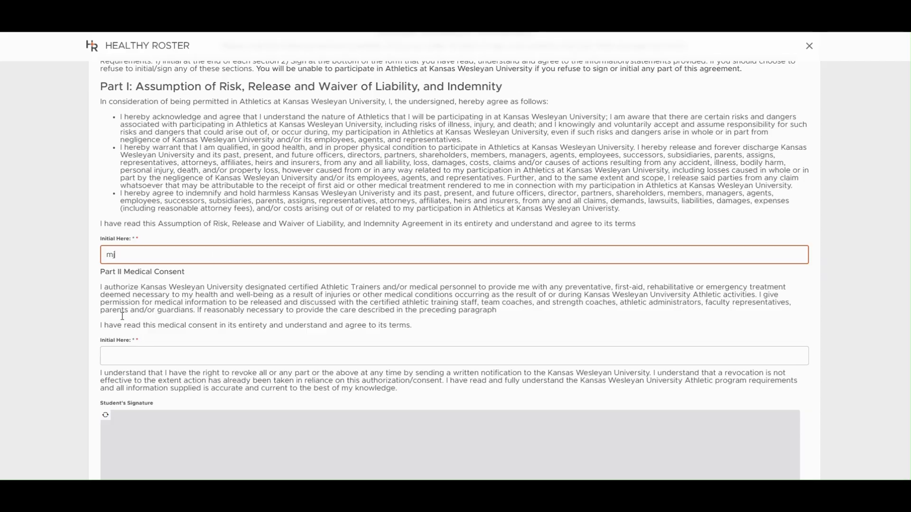
{"action": "left_click", "coordinate": [144, 354]}
{"action": "type", "text": "mj"}
- Draw the student signature, enter 'football' as the sport, and submit the form
{"action": "scroll", "coordinate": [178, 371], "scroll_direction": "down", "scroll_amount": 1}
{"action": "scroll", "coordinate": [179, 375], "scroll_direction": "down", "scroll_amount": 3}
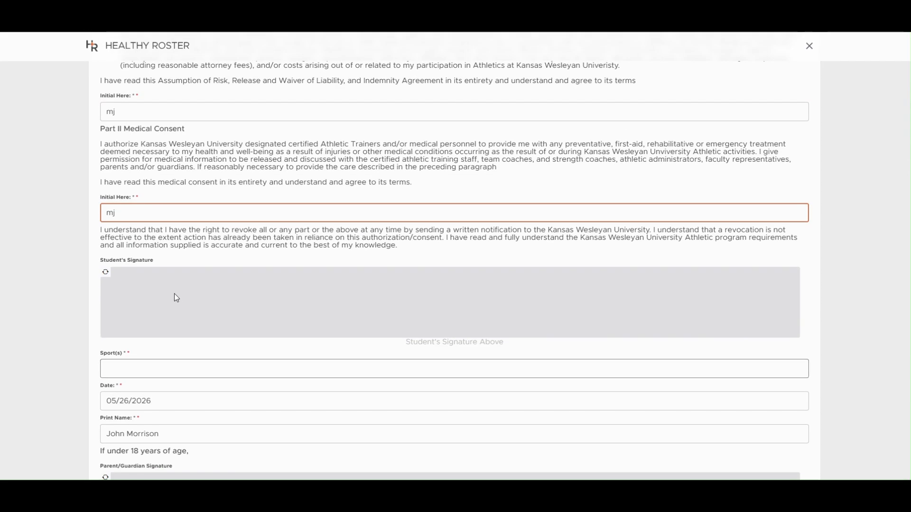
{"action": "mouse_move", "coordinate": [137, 298]}
{"action": "left_mouse_down"}
{"action": "mouse_move", "coordinate": [161, 325]}
{"action": "mouse_move", "coordinate": [218, 306]}
{"action": "mouse_move", "coordinate": [77, 275]}
{"action": "mouse_move", "coordinate": [361, 313]}
{"action": "left_mouse_up"}
{"action": "scroll", "coordinate": [334, 306], "scroll_direction": "down", "scroll_amount": 1}
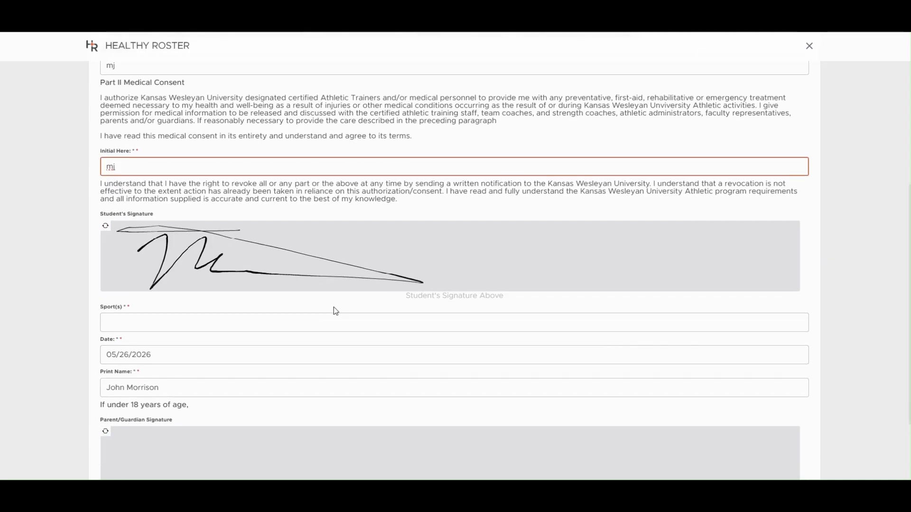
{"action": "left_click", "coordinate": [290, 327]}
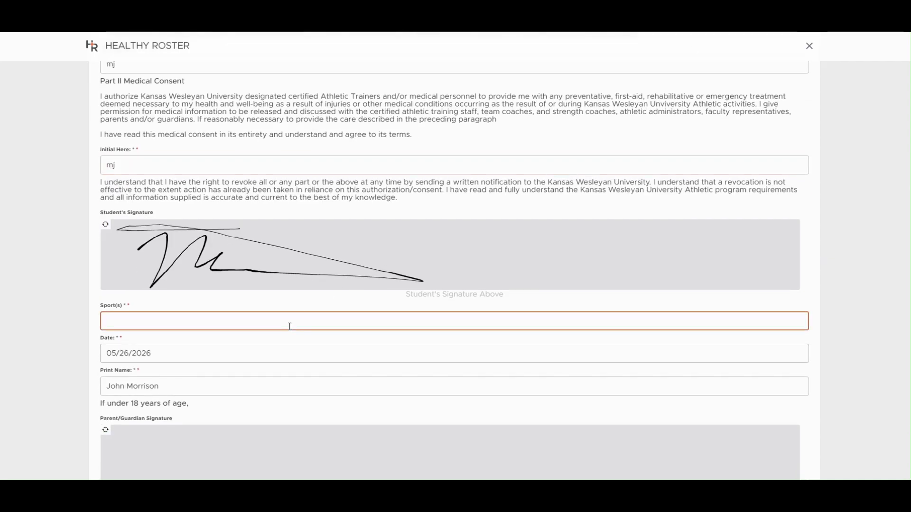
{"action": "type", "text": "football"}
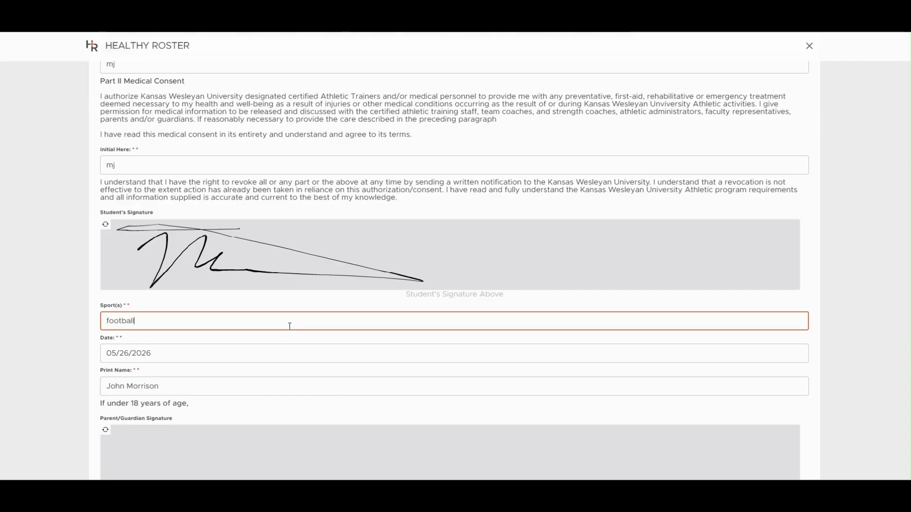
{"action": "scroll", "coordinate": [285, 330], "scroll_direction": "down", "scroll_amount": 1}
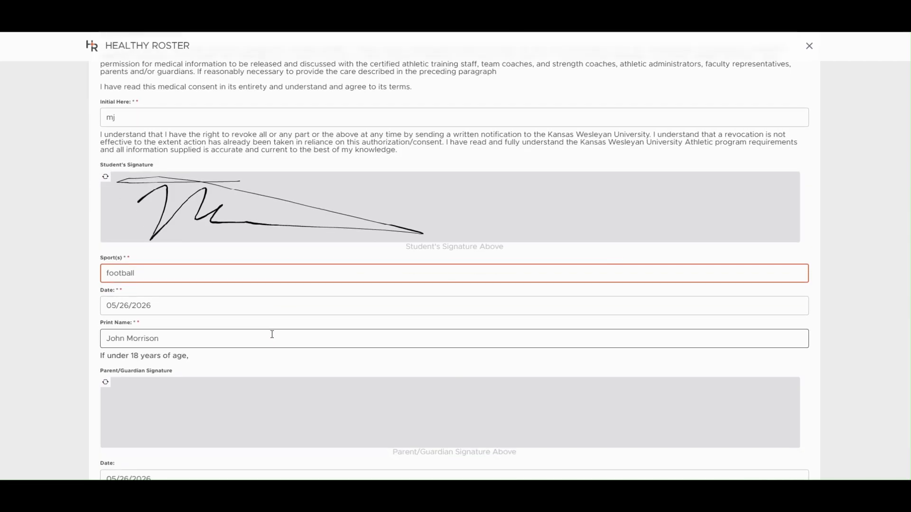
{"action": "scroll", "coordinate": [200, 332], "scroll_direction": "down", "scroll_amount": 1}
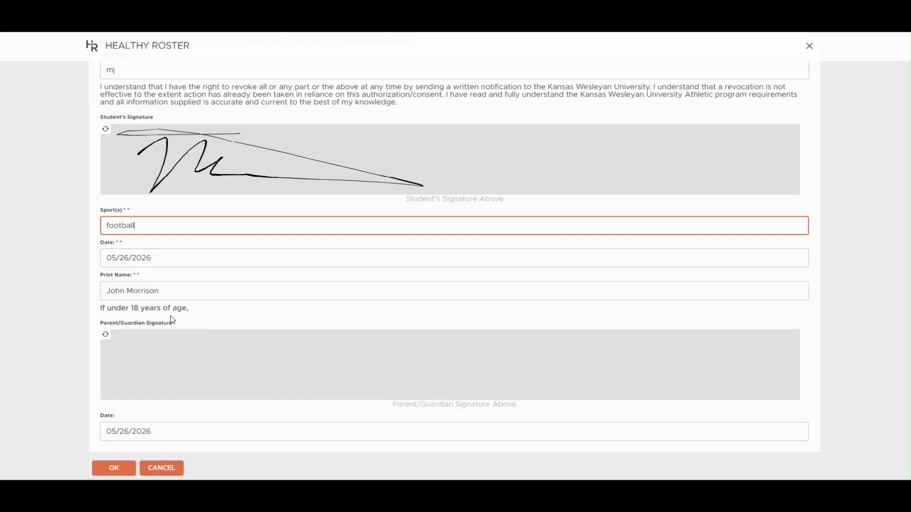
{"action": "scroll", "coordinate": [318, 363], "scroll_direction": "down", "scroll_amount": 1}
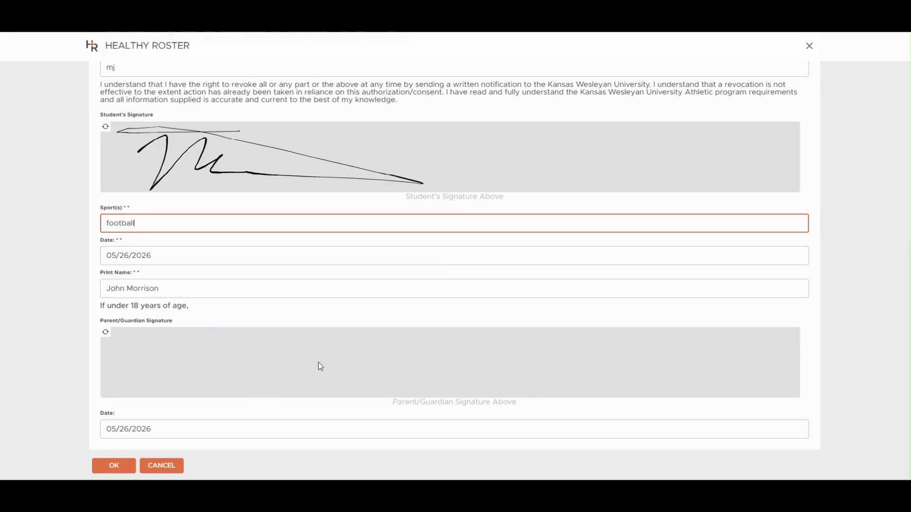
{"action": "left_click", "coordinate": [117, 466]}
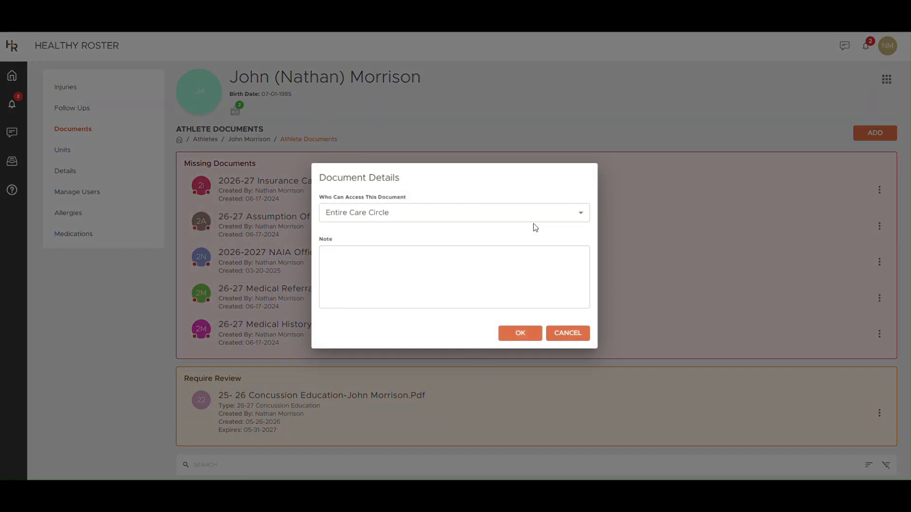
- Set document access to Entire Care Circle, save it, and confirm it appears under Require Review
{"action": "left_click", "coordinate": [534, 219]}
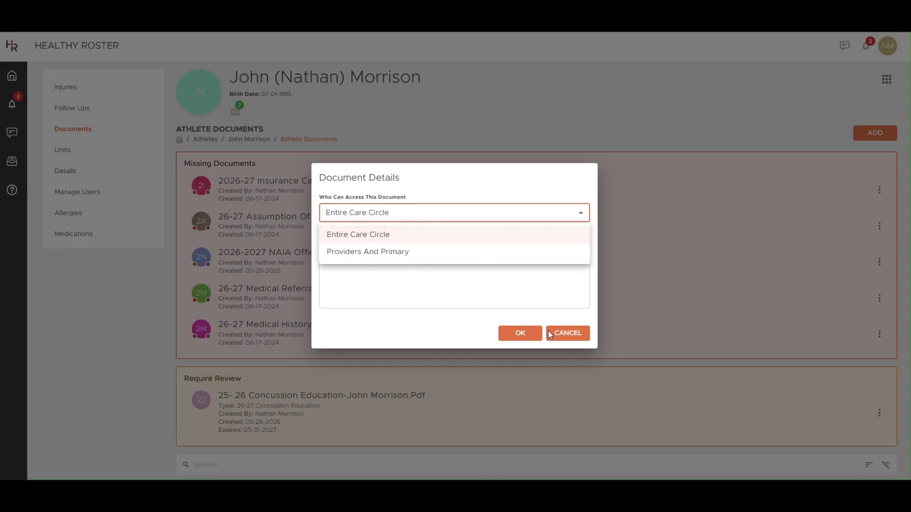
{"action": "left_click", "coordinate": [465, 238]}
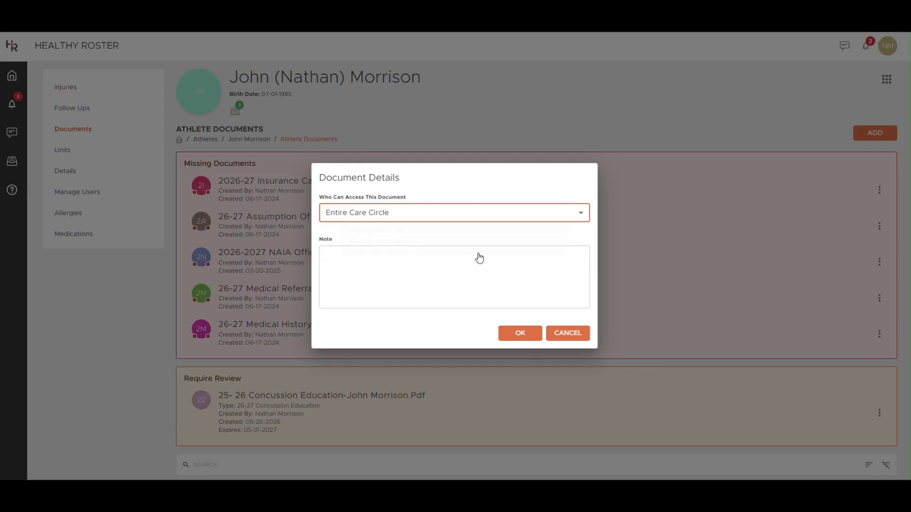
{"action": "left_click", "coordinate": [519, 338]}
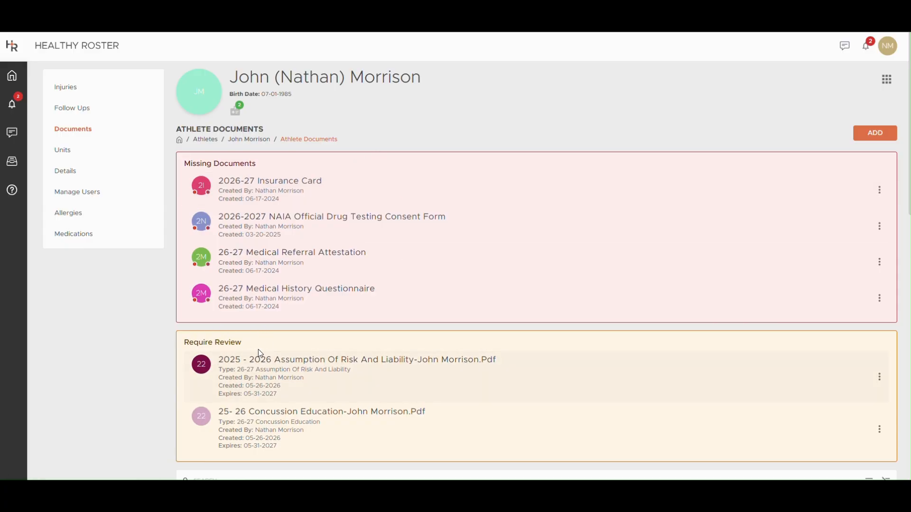
{"action": "scroll", "coordinate": [306, 347], "scroll_direction": "down", "scroll_amount": 5}
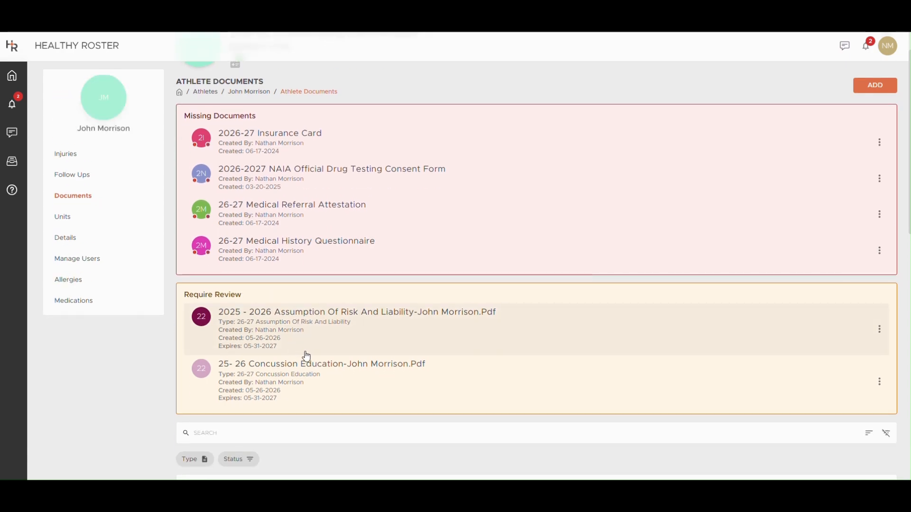
{"action": "scroll", "coordinate": [309, 349], "scroll_direction": "up", "scroll_amount": 1}
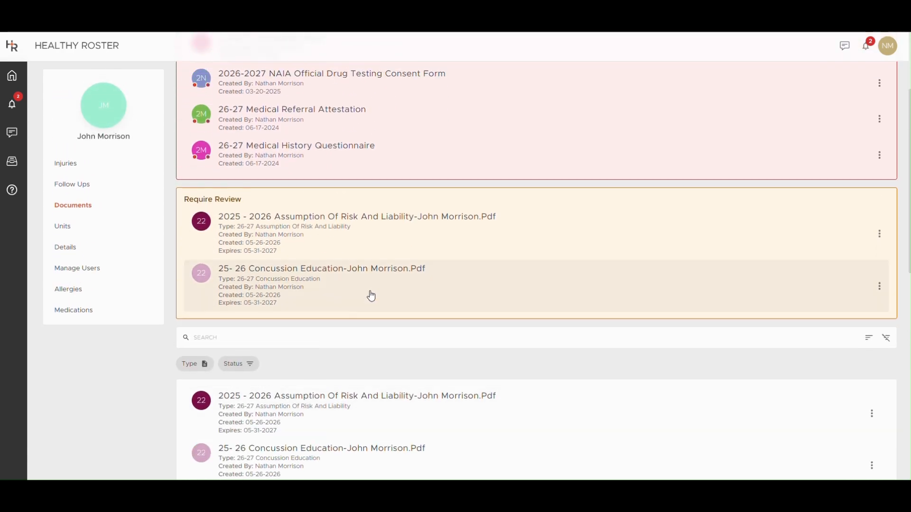